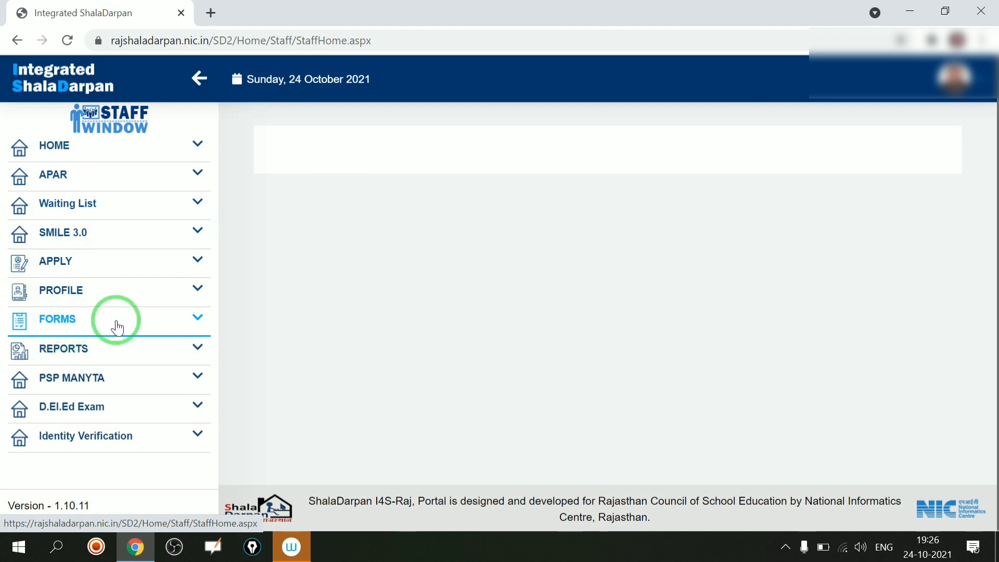
- Open the TAF Teacher Format (Session 2020-21) form
left_click(176, 327)
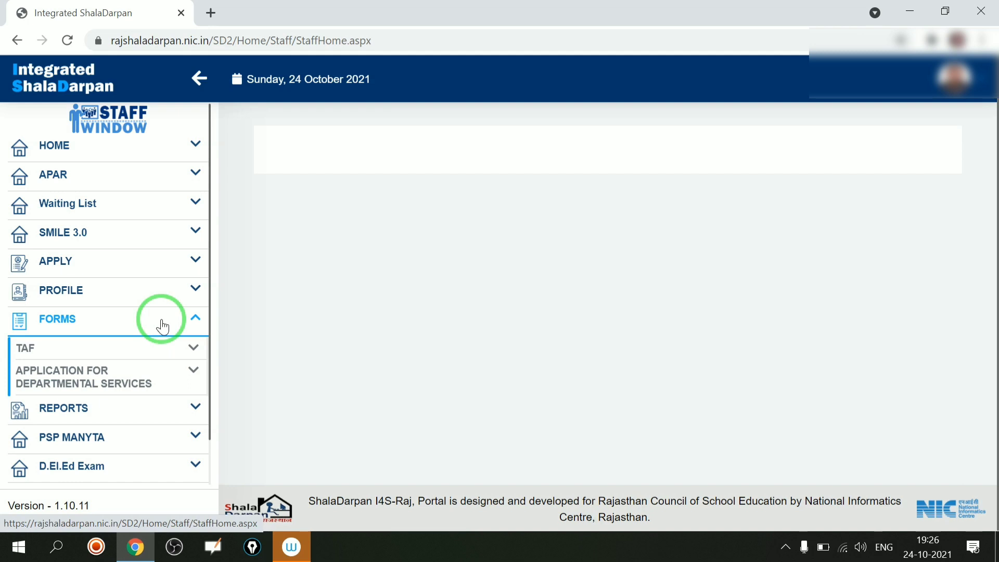
left_click(37, 355)
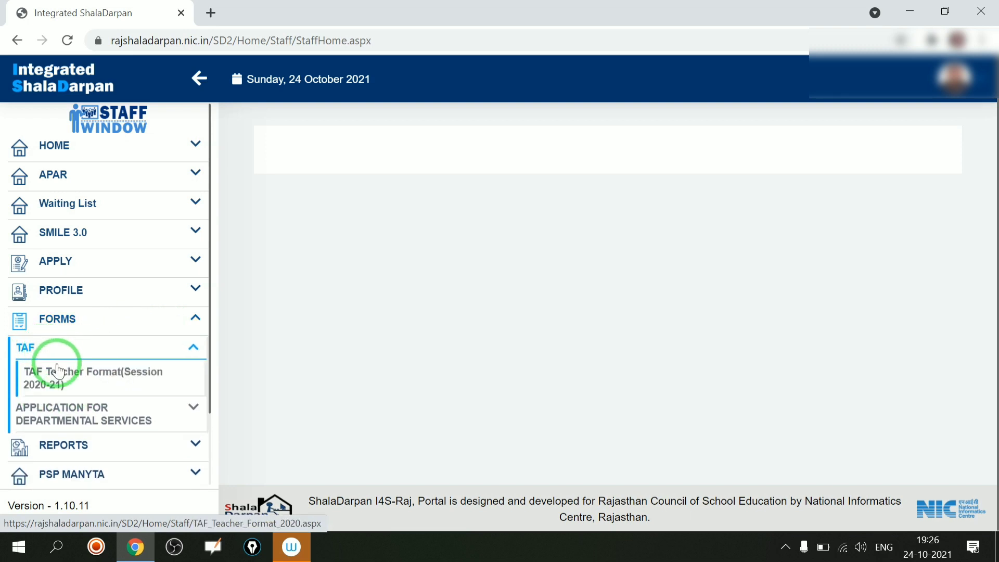
left_click(107, 377)
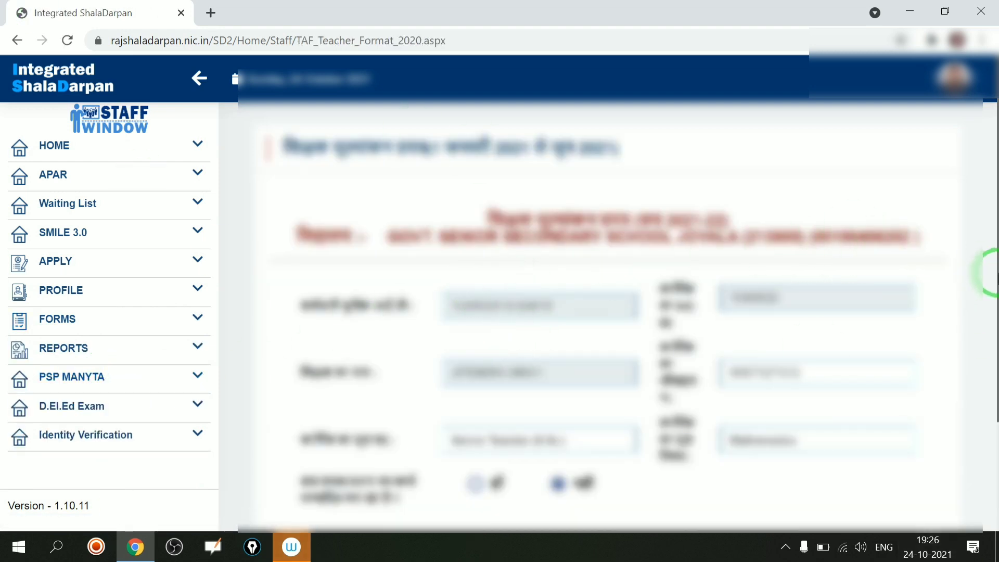
- In section 1.2, set the average physical attendance to "81% से अधिक" and the deputation/educational activity answer to "नहीं"
left_click_drag(994, 275, 994, 390)
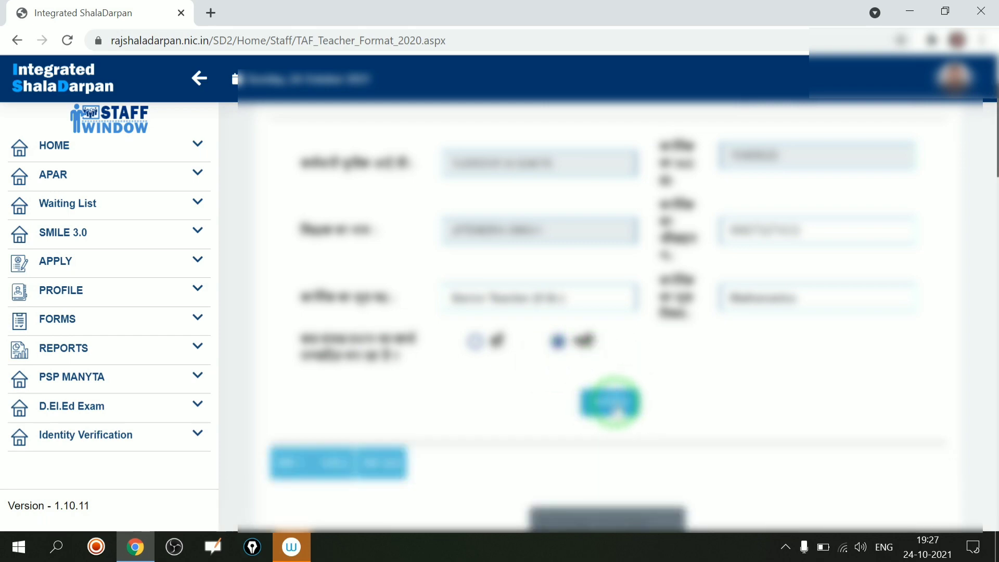
left_click_drag(994, 166, 993, 214)
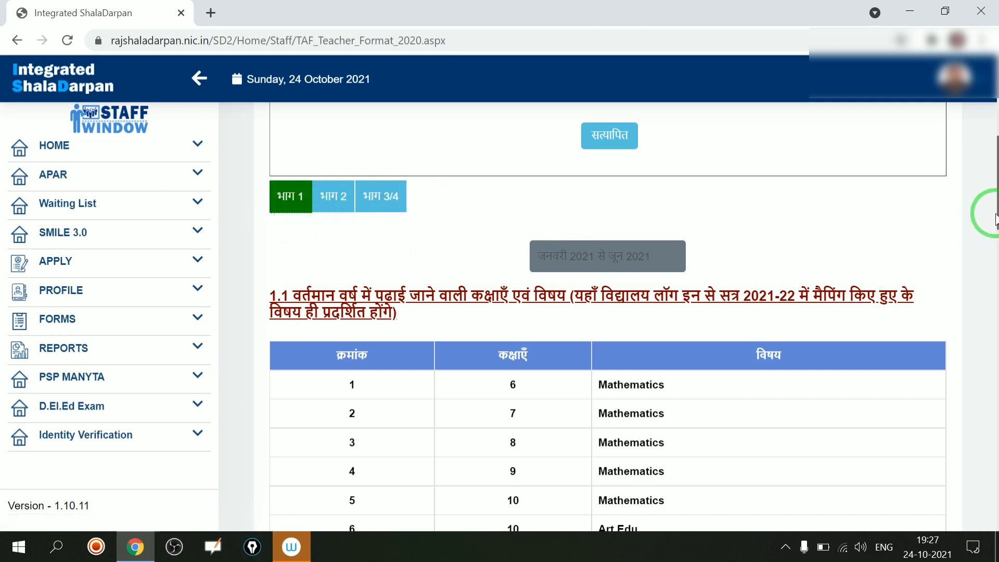
left_click_drag(995, 215, 993, 237)
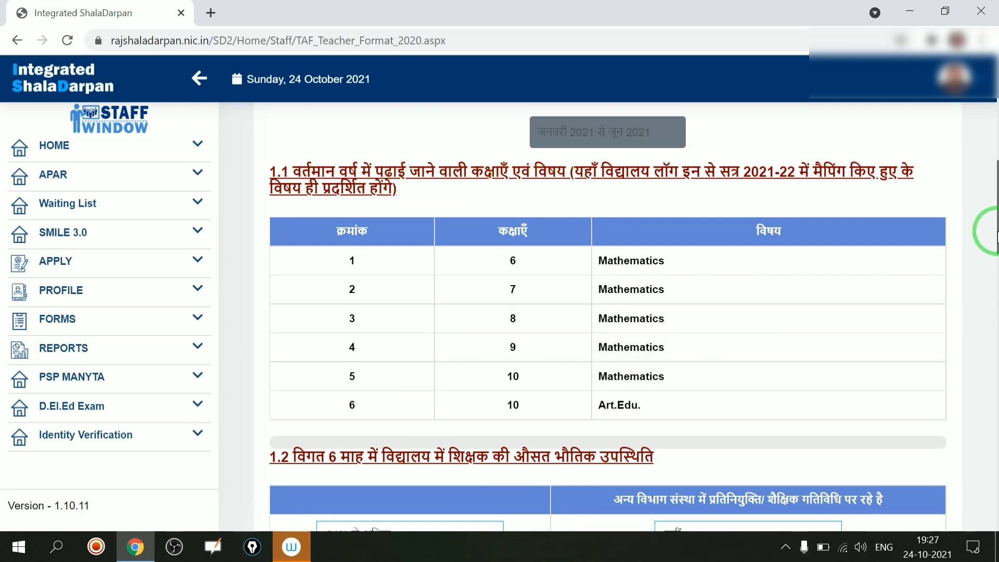
left_click_drag(996, 234, 996, 252)
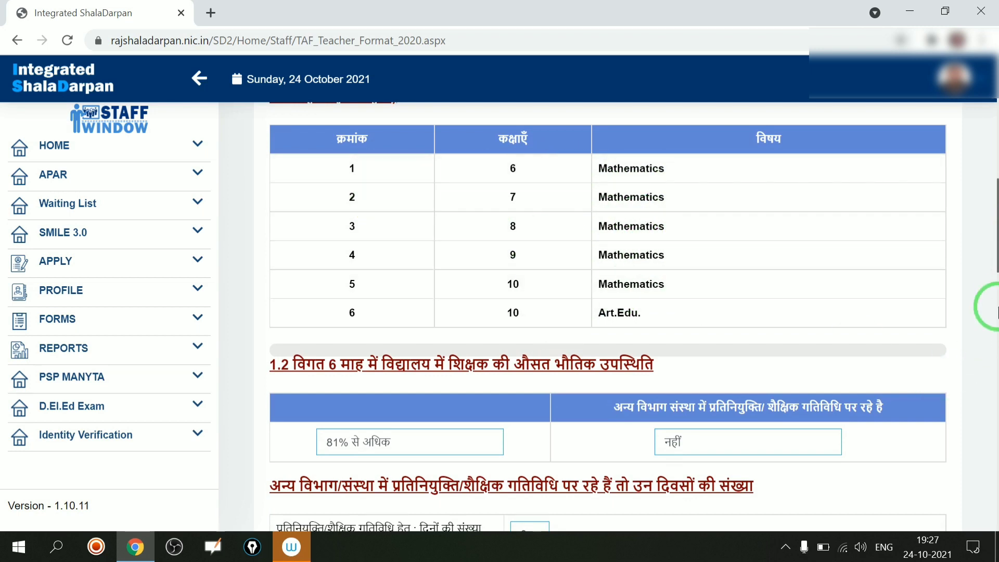
left_click_drag(996, 265, 995, 307)
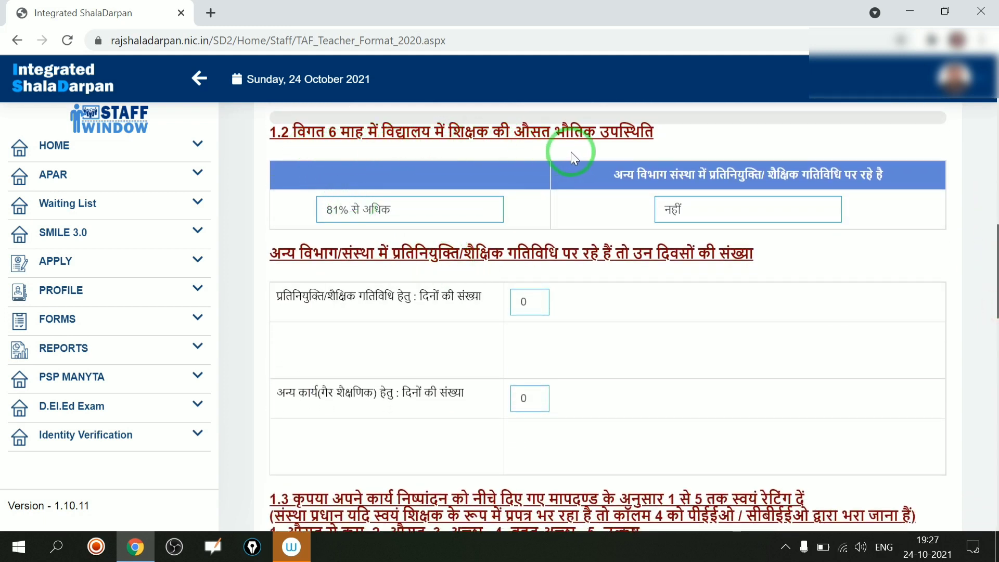
left_click(419, 222)
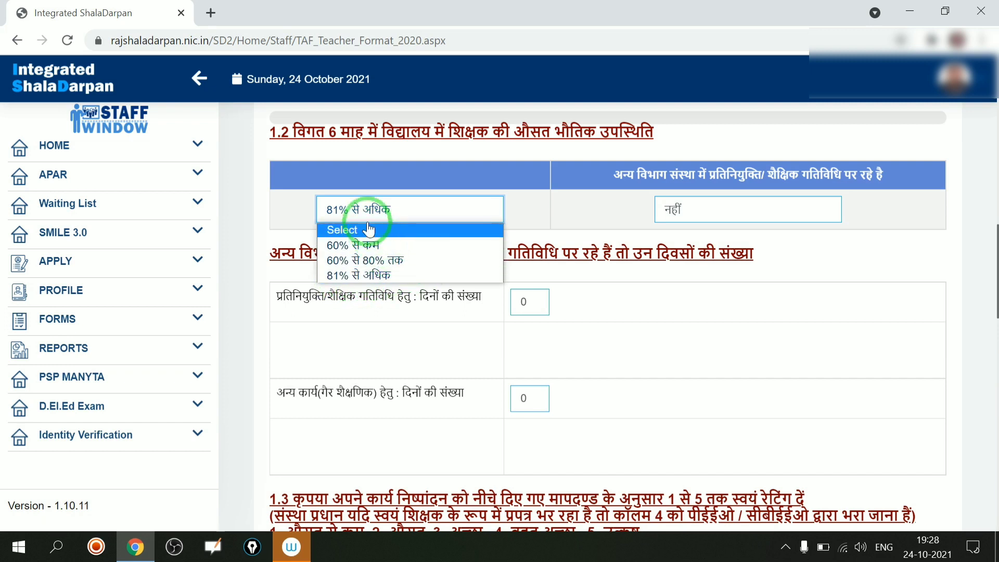
left_click(387, 273)
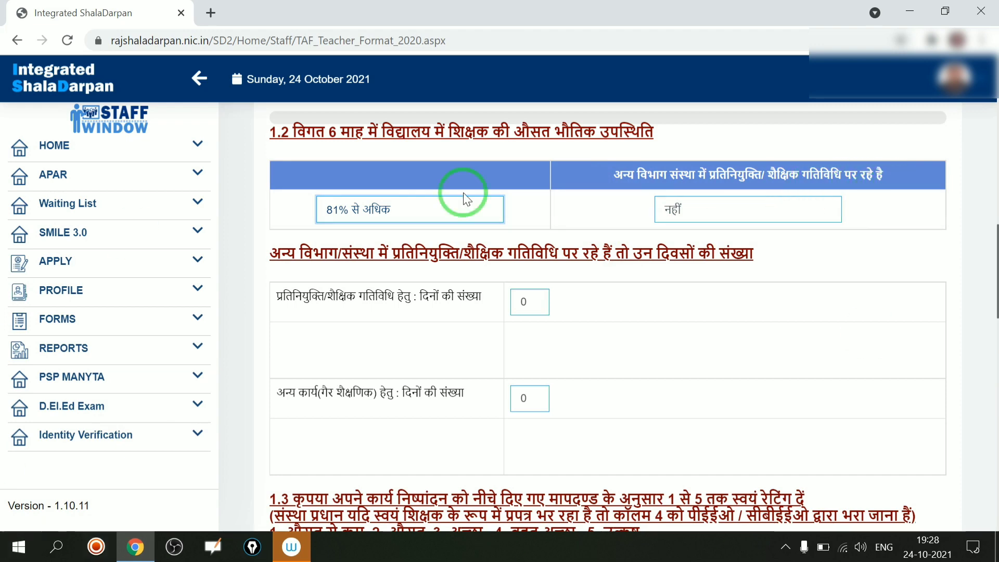
scroll(986, 304, "down", 2)
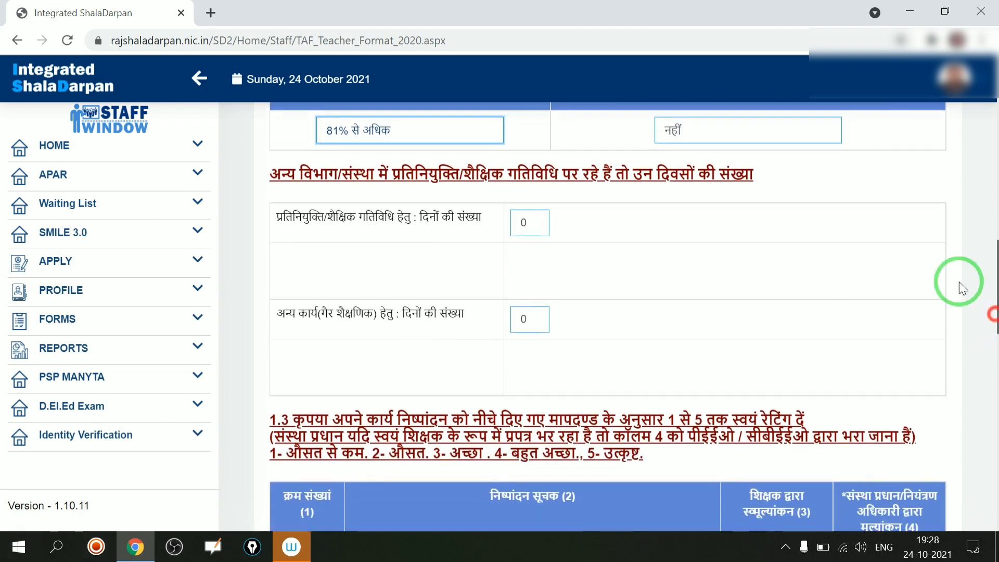
left_click(723, 130)
left_click(697, 130)
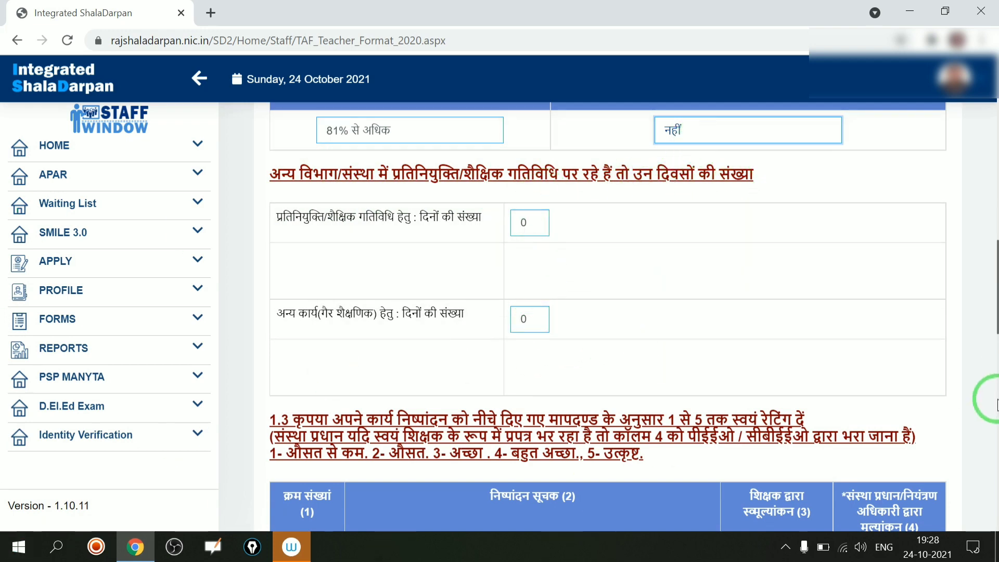
- Check the self-ratings and grade in sections 1.3 to 1.5, save this page of the form and continue to section 1.6
left_click_drag(996, 310, 995, 364)
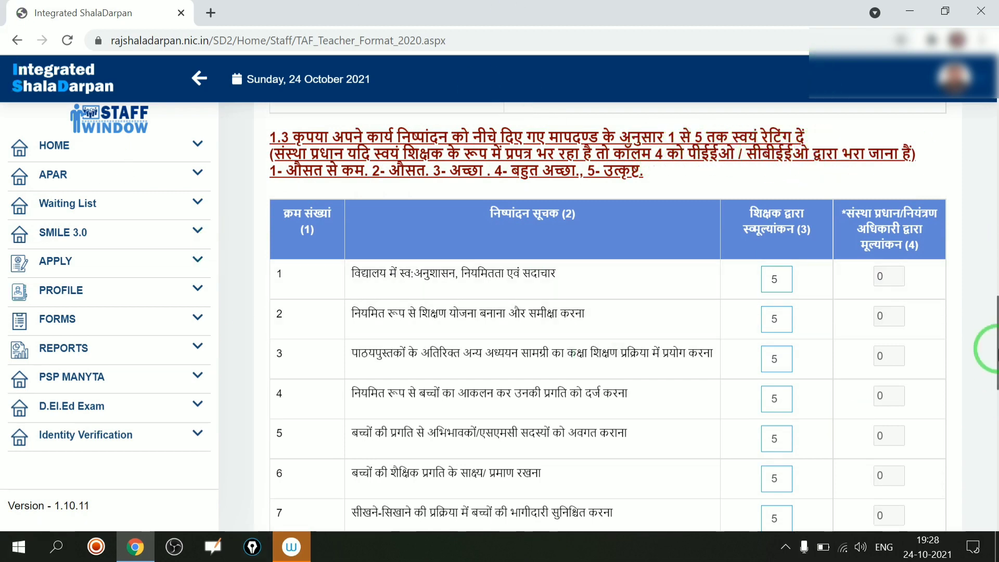
scroll(996, 412, "down", 1)
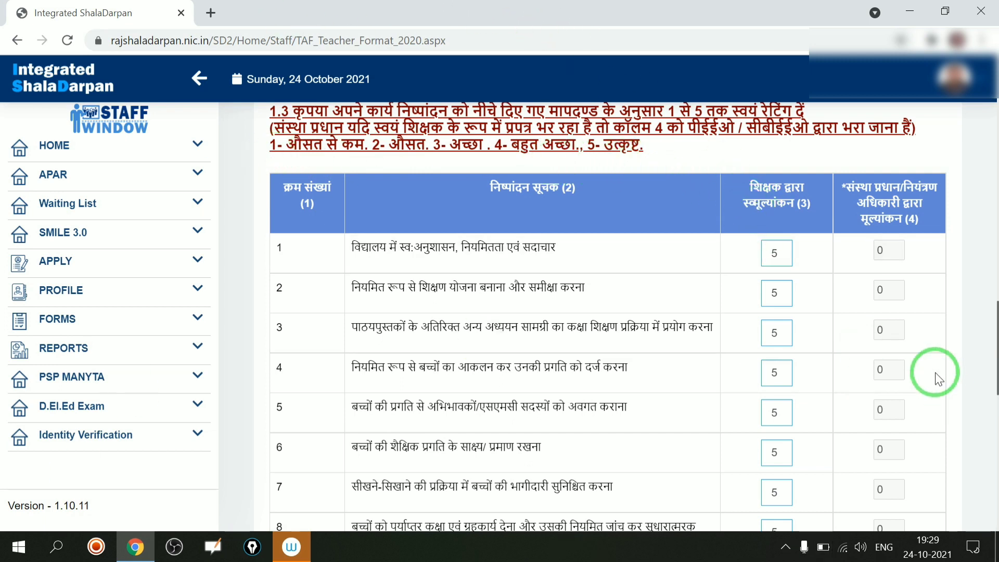
left_click_drag(997, 318, 994, 340)
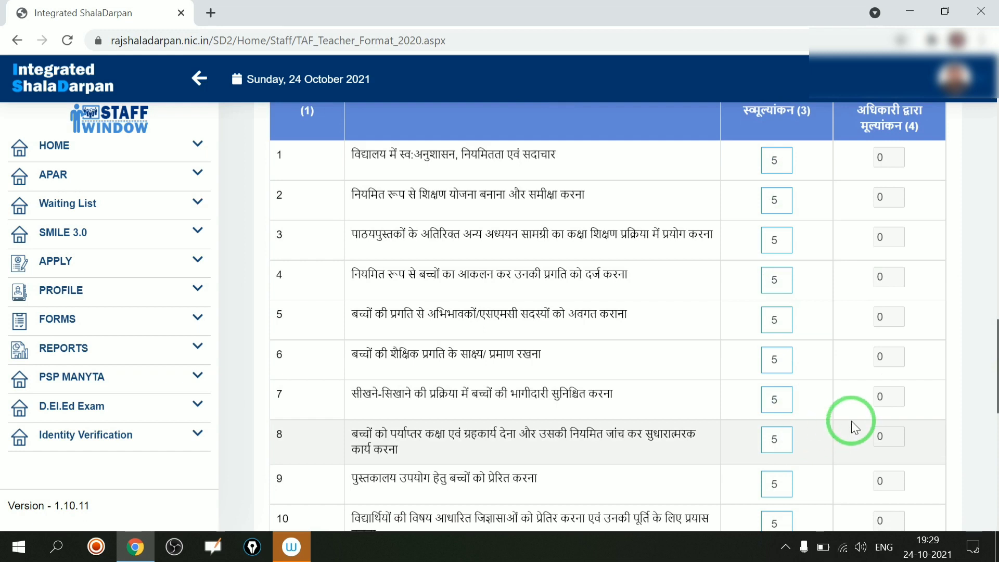
mouse_move(997, 363)
left_mouse_down()
mouse_move(997, 355)
mouse_move(998, 375)
left_mouse_up()
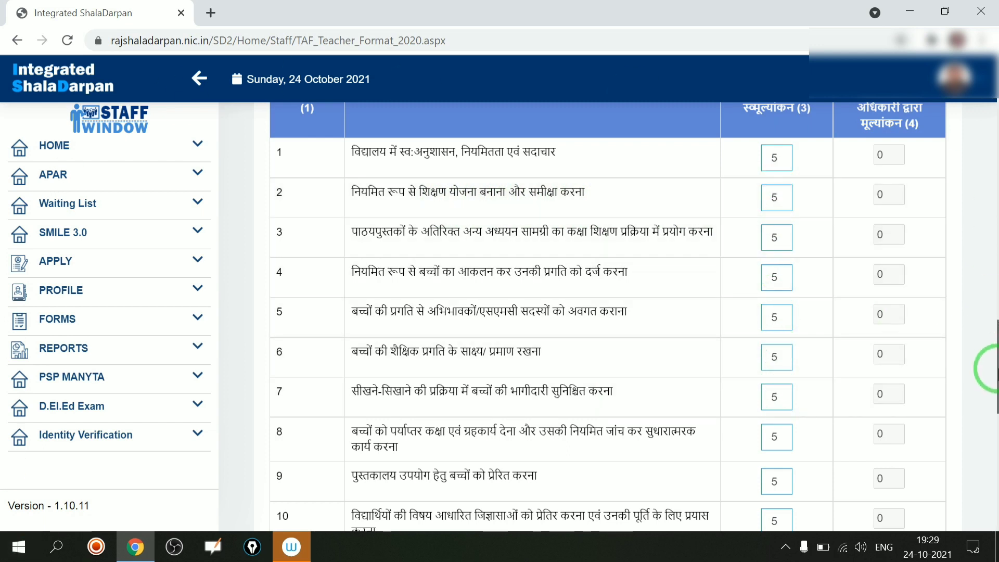
left_click_drag(995, 366, 995, 481)
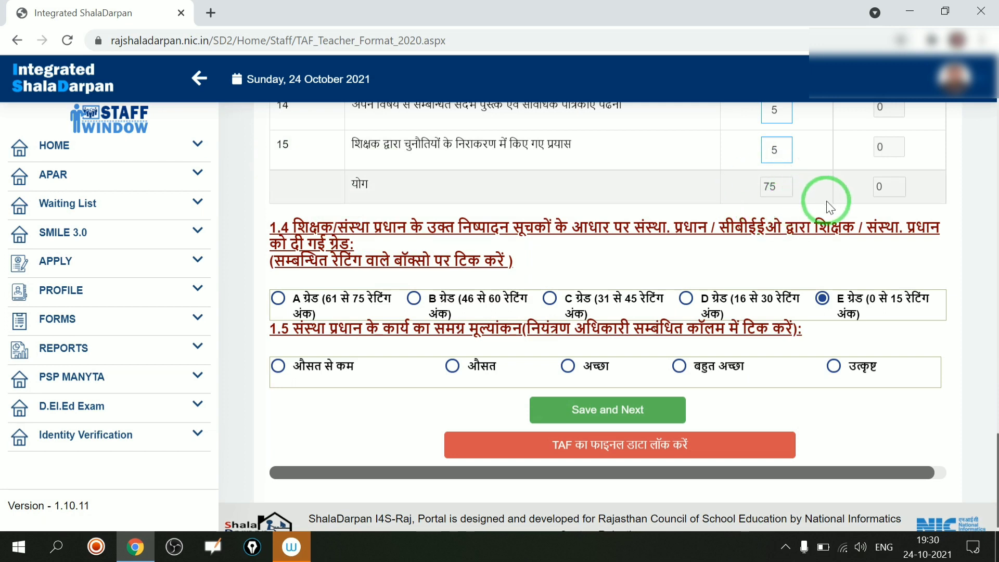
scroll(992, 473, "down", 1)
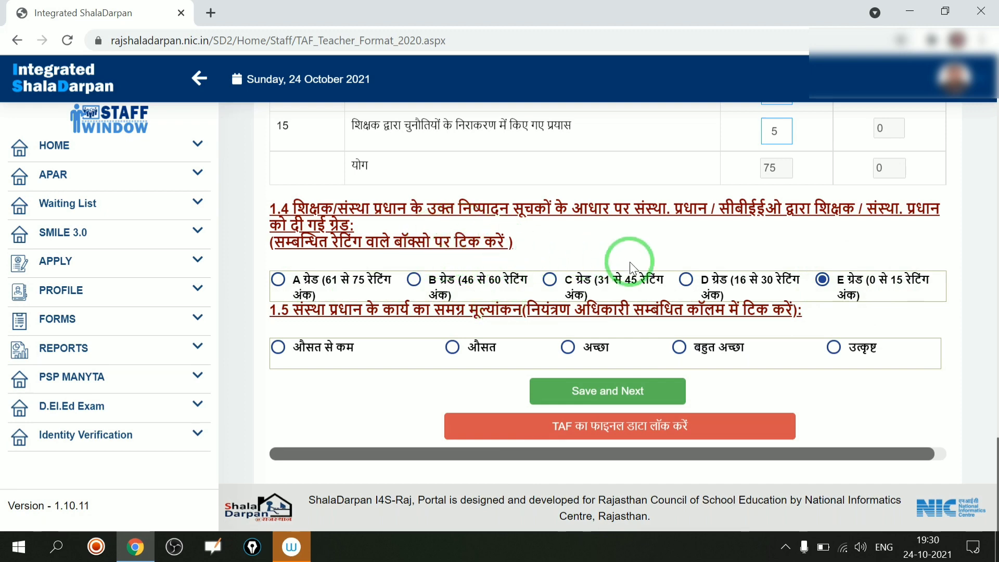
left_click(619, 394)
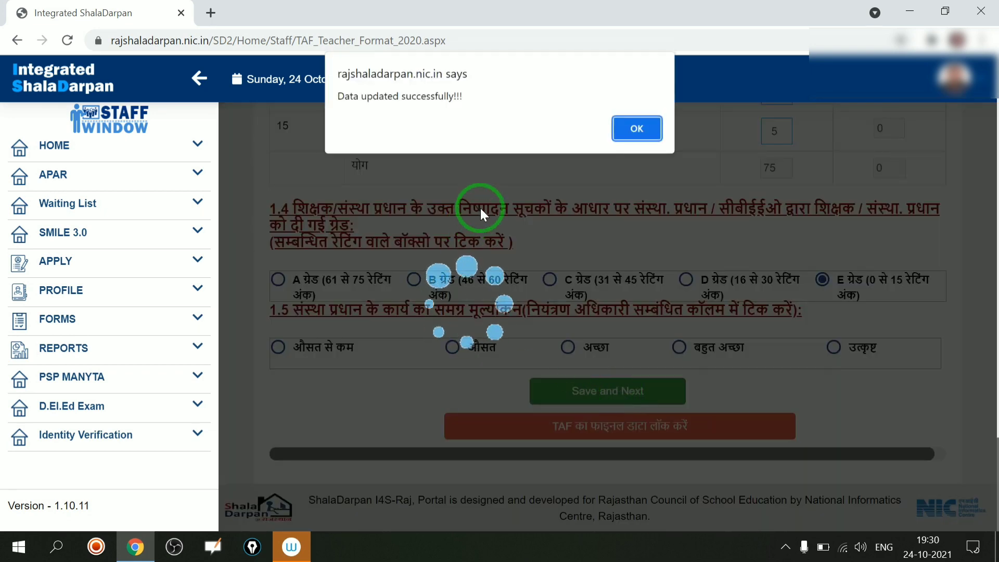
left_click(640, 132)
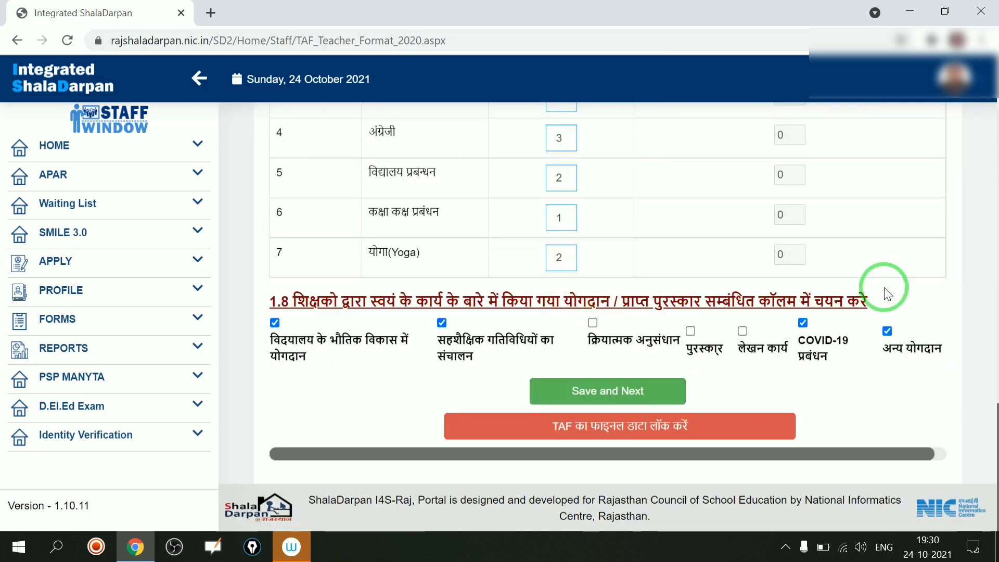
- Examine the challenge priorities in section 1.6, the training-need priorities in 1.7 and the contribution choices in 1.8
left_click_drag(995, 425, 995, 207)
left_click(291, 276)
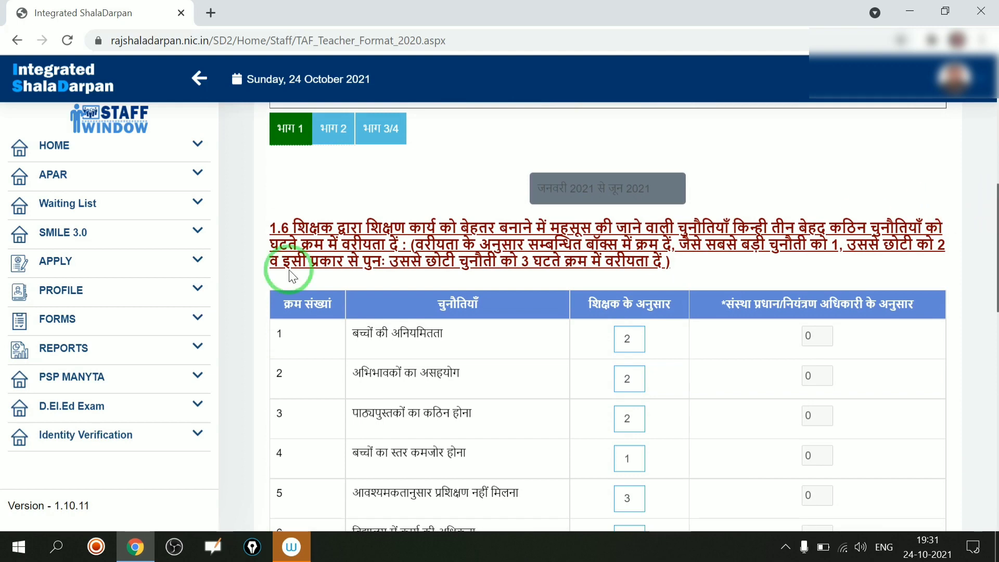
left_click(284, 245)
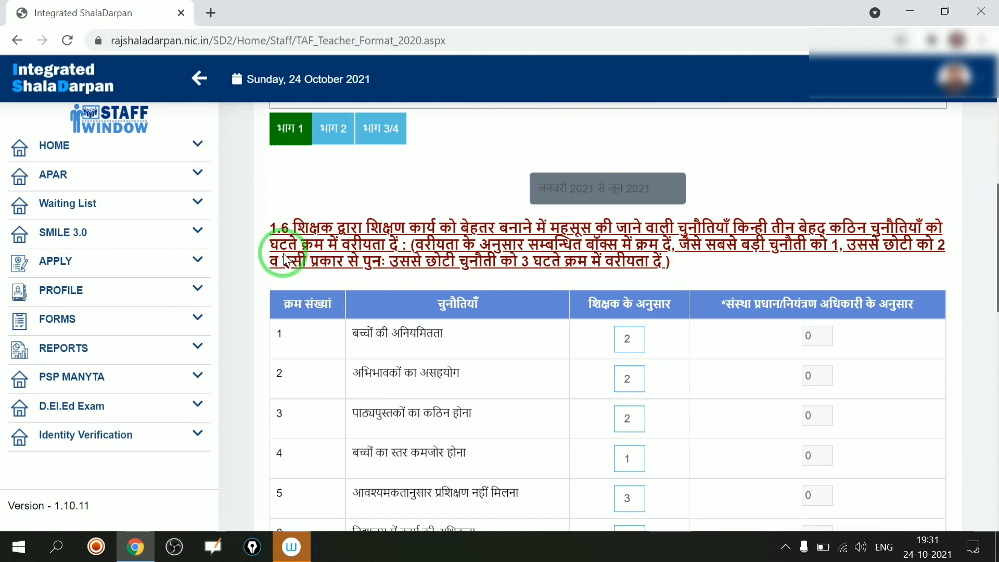
left_click(309, 246)
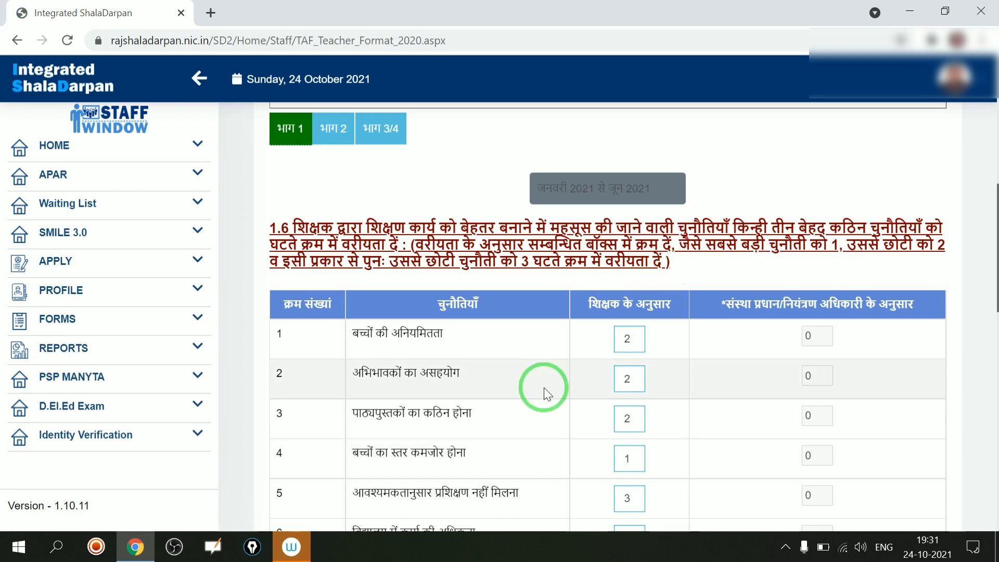
left_click_drag(998, 280, 997, 319)
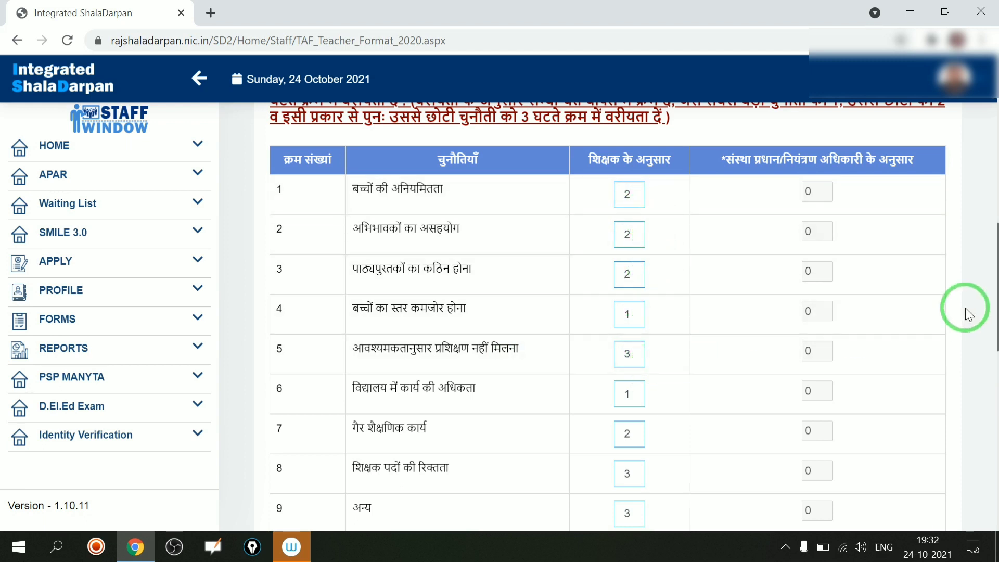
left_click_drag(995, 311, 995, 364)
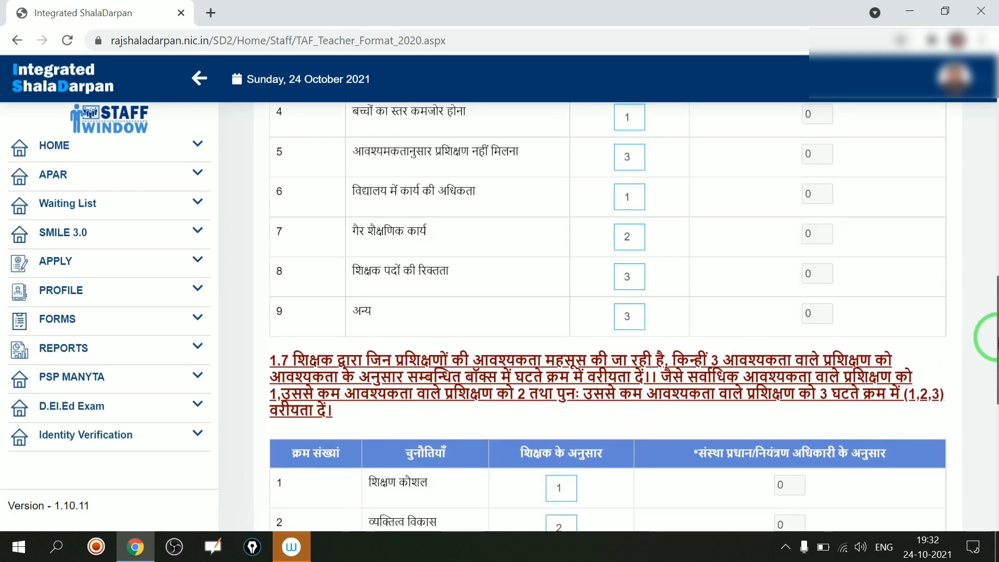
scroll(994, 355, "down", 1)
left_click_drag(994, 355, 994, 399)
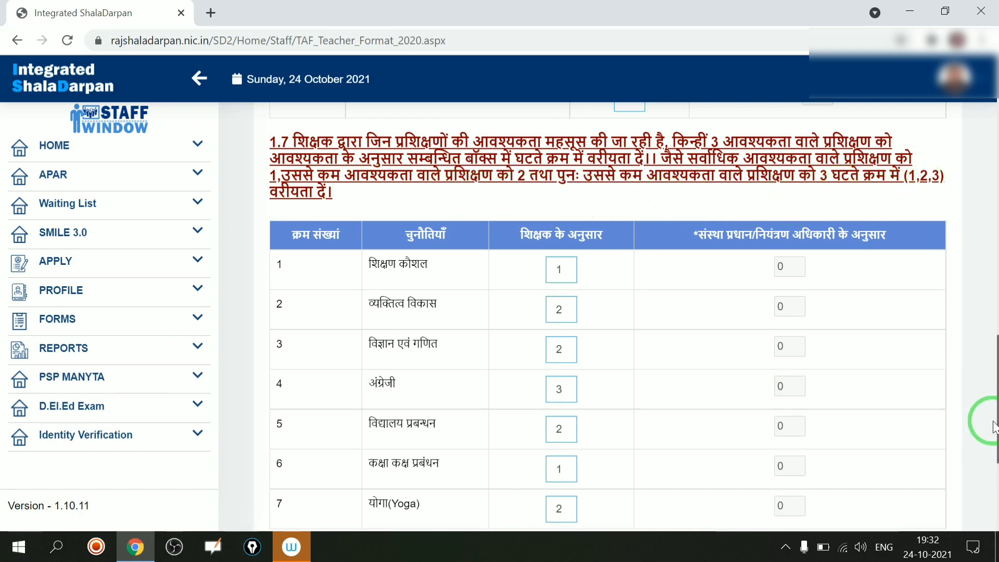
scroll(991, 421, "down", 2)
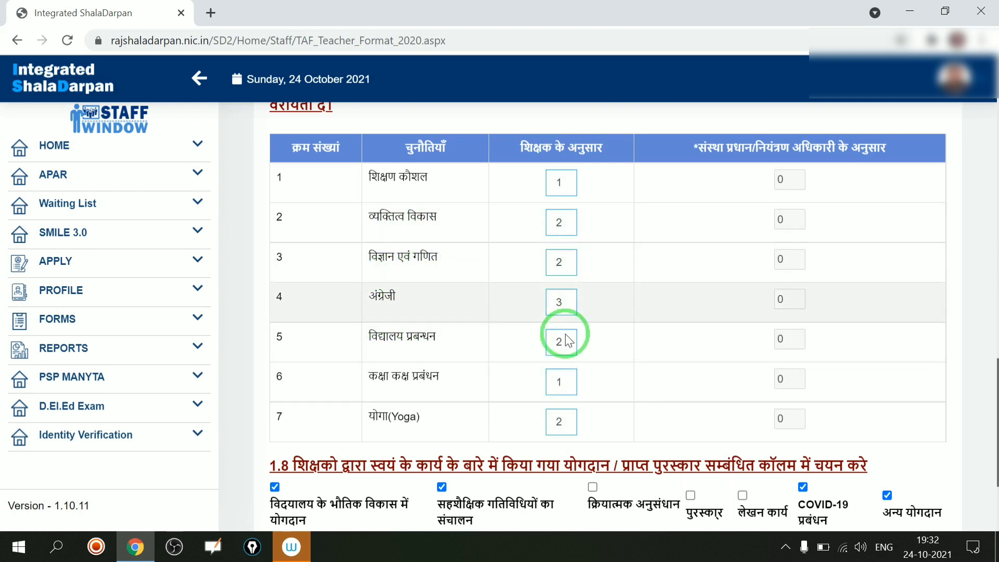
scroll(995, 373, "down", 3)
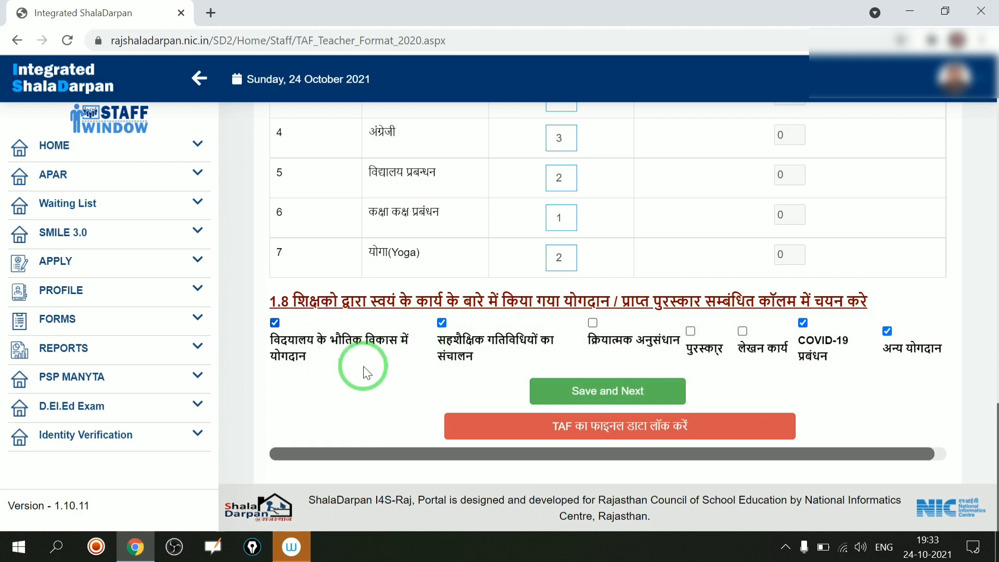
left_click(276, 325)
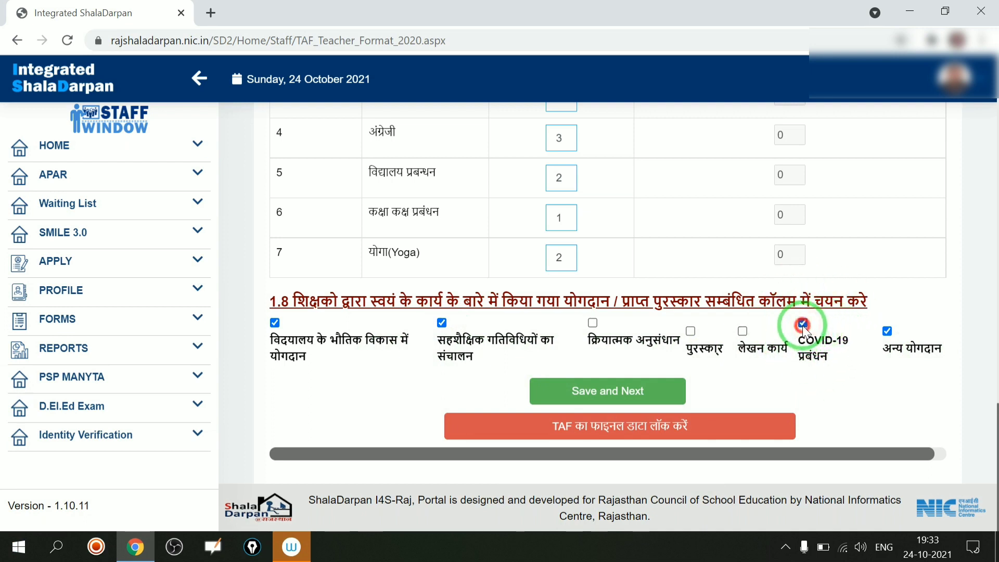
left_click(887, 331)
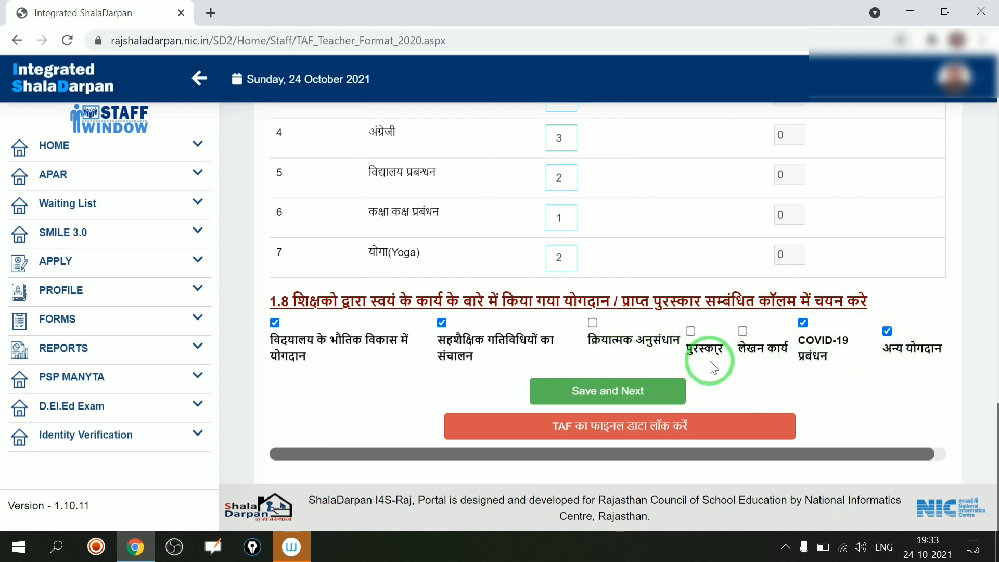
left_click(743, 332)
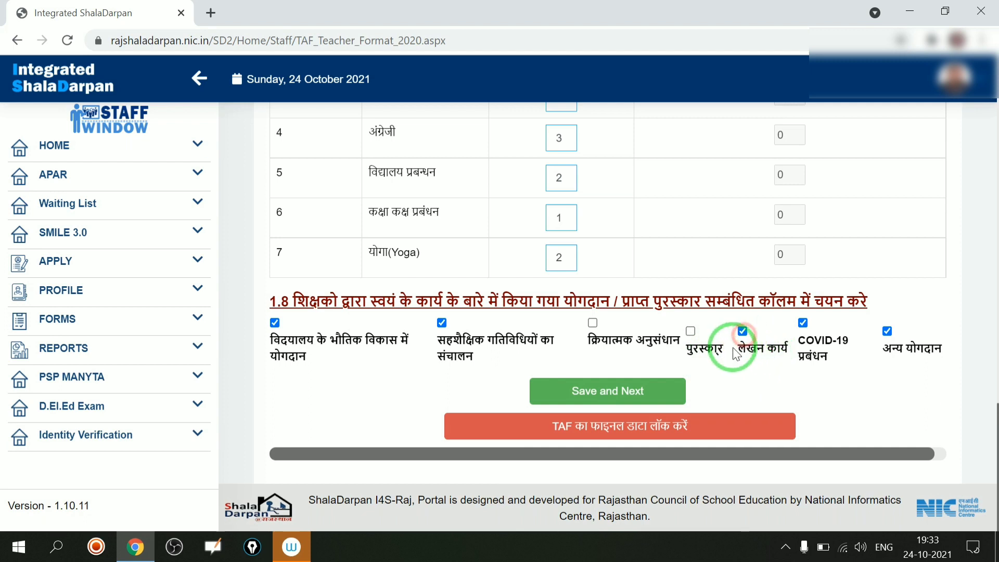
left_click(691, 331)
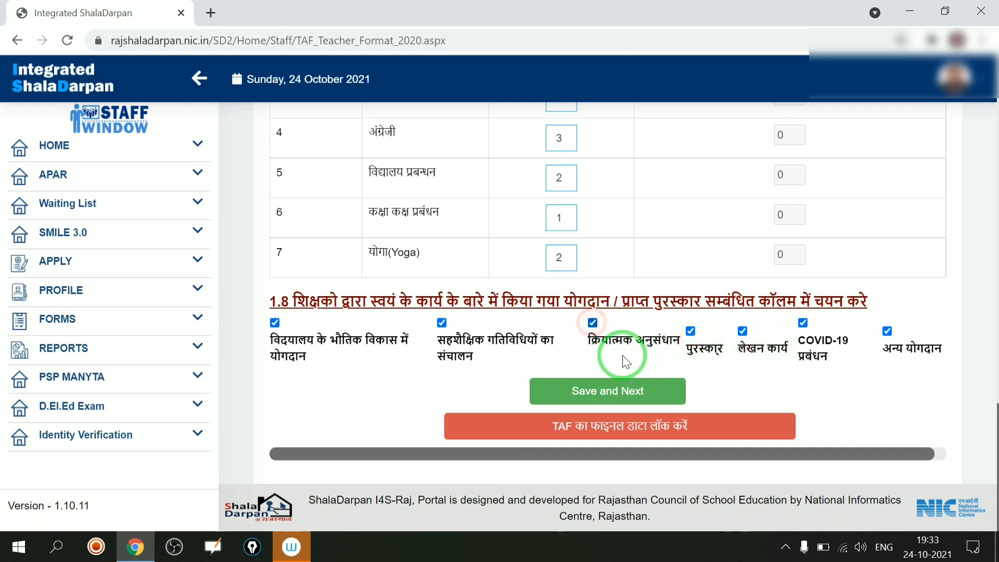
left_click(691, 332)
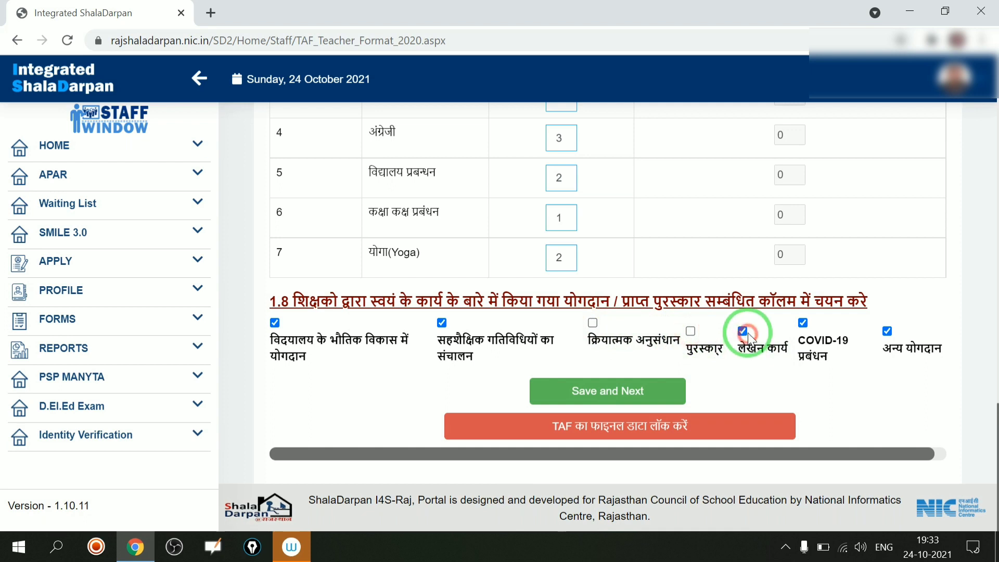
left_click(743, 332)
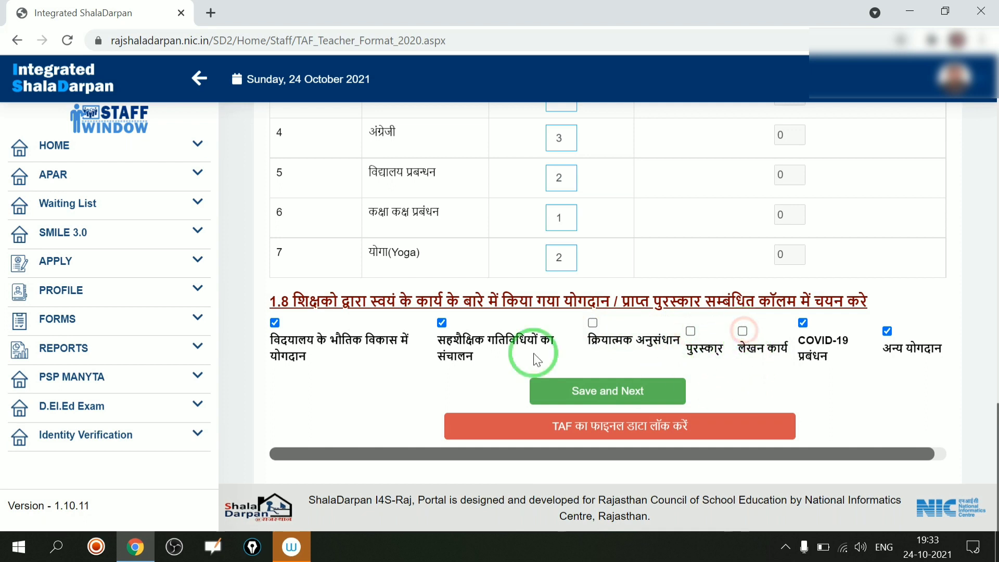
- Save the page with sections 1.6 to 1.8 and continue to the training details in section 2.1
left_click(624, 395)
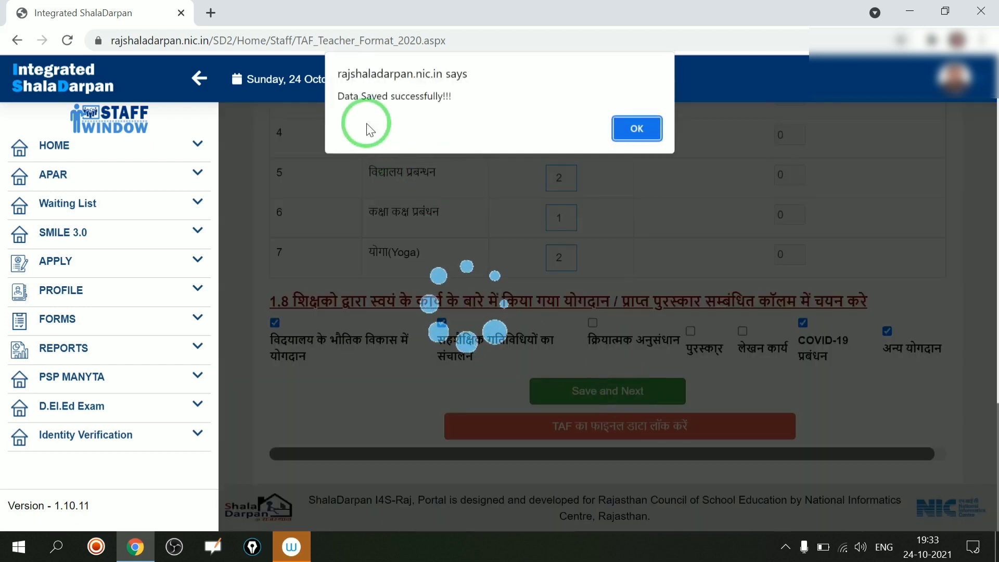
left_click(636, 128)
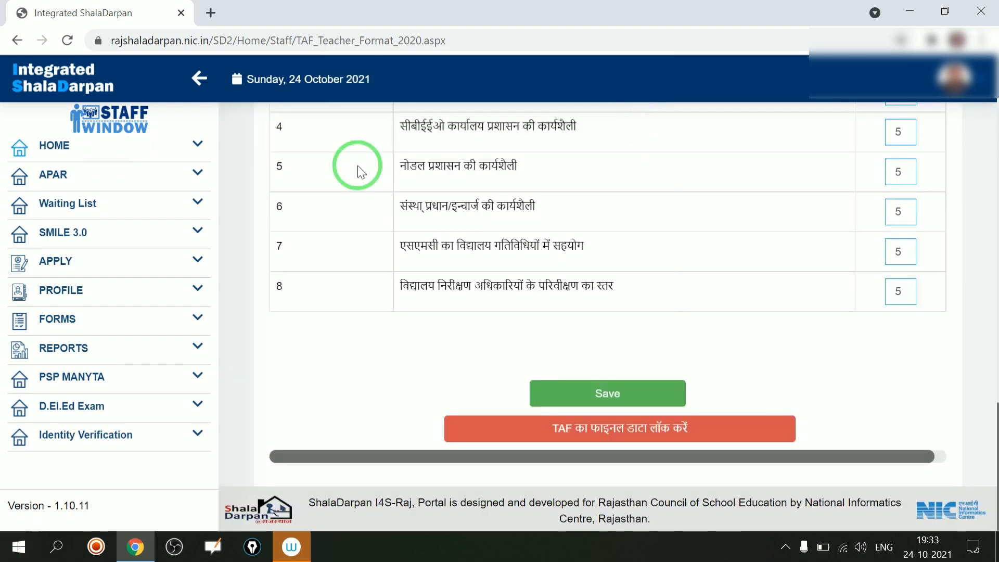
left_click_drag(995, 436, 995, 231)
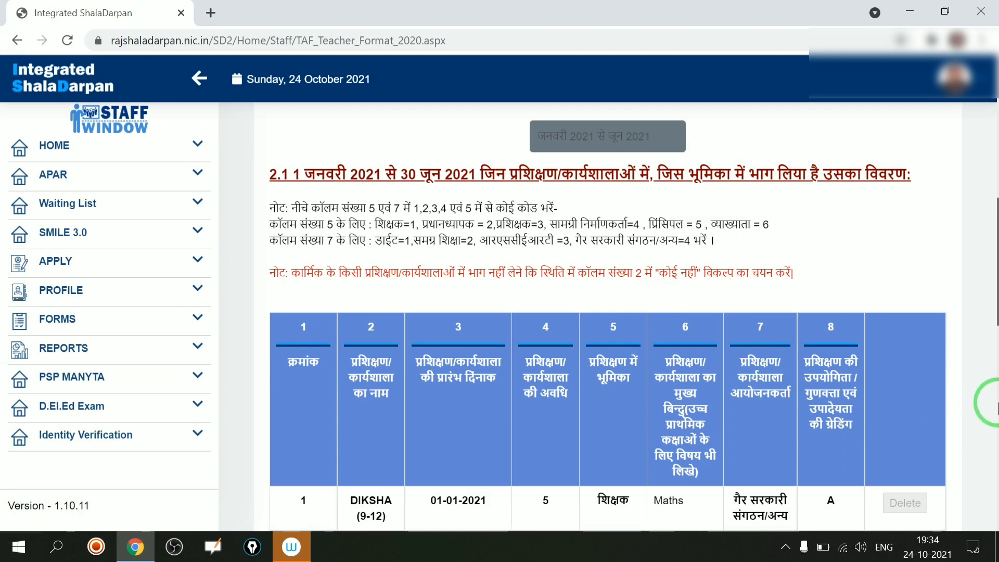
- Examine the code notes and the training name, role, organizer and grade choices for a new entry in the section 2.1 training table
left_click_drag(995, 314, 995, 331)
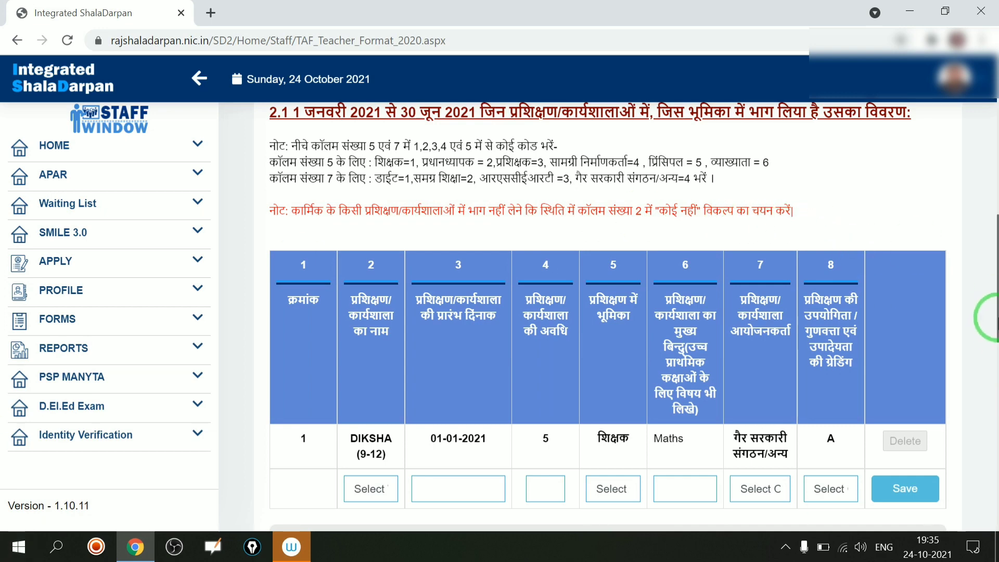
left_click_drag(995, 317, 995, 354)
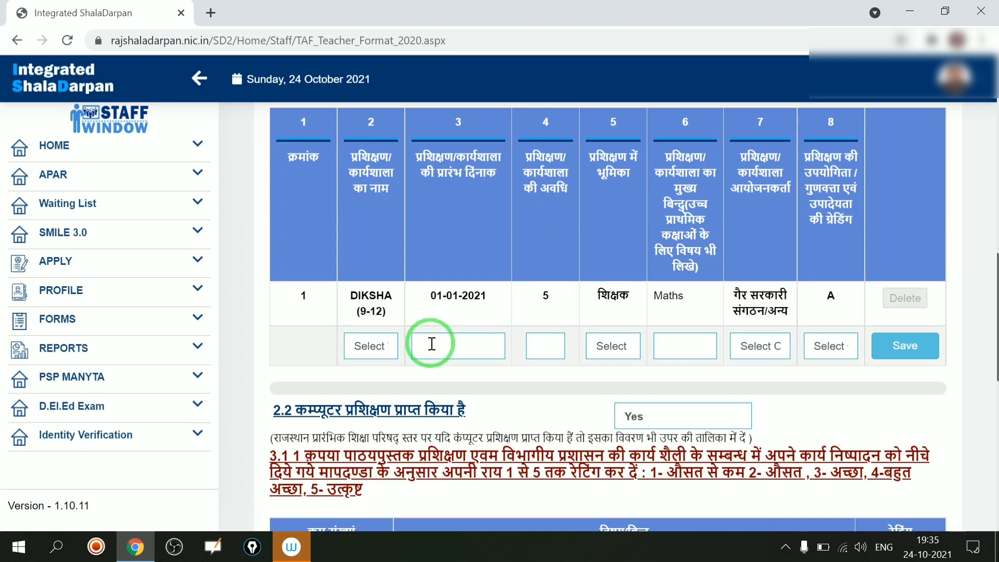
left_click(372, 347)
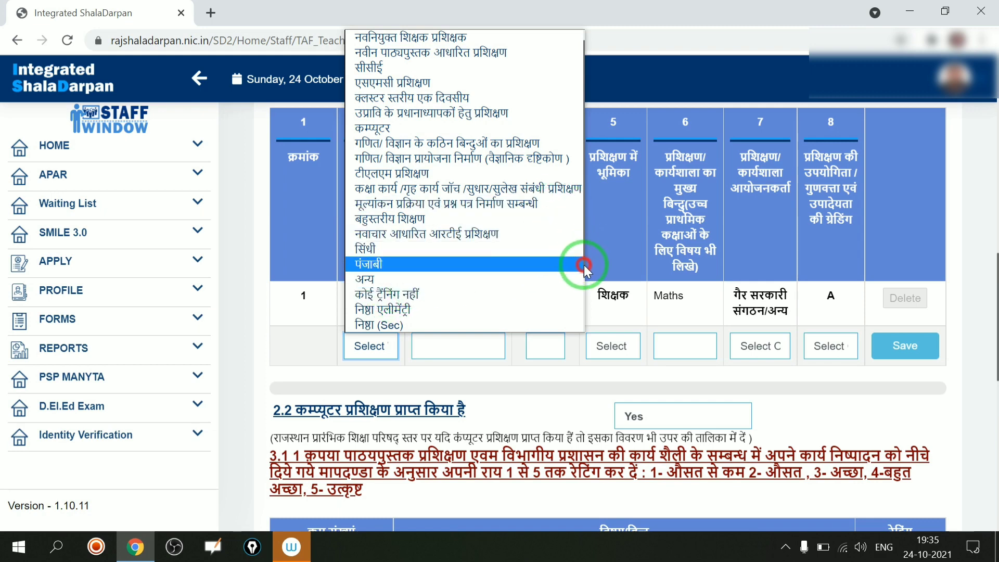
left_click_drag(583, 270, 568, 333)
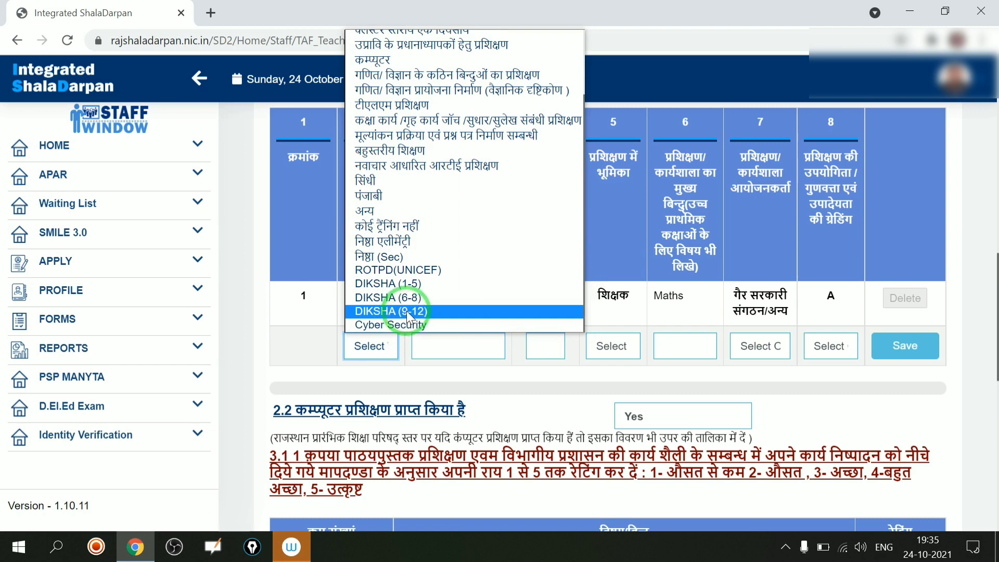
left_click(310, 342)
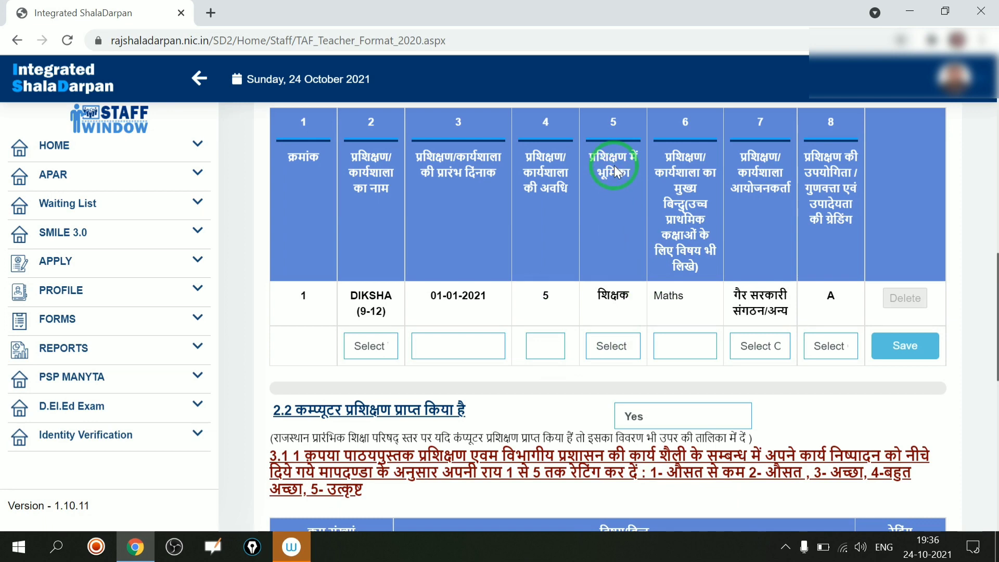
left_click(623, 351)
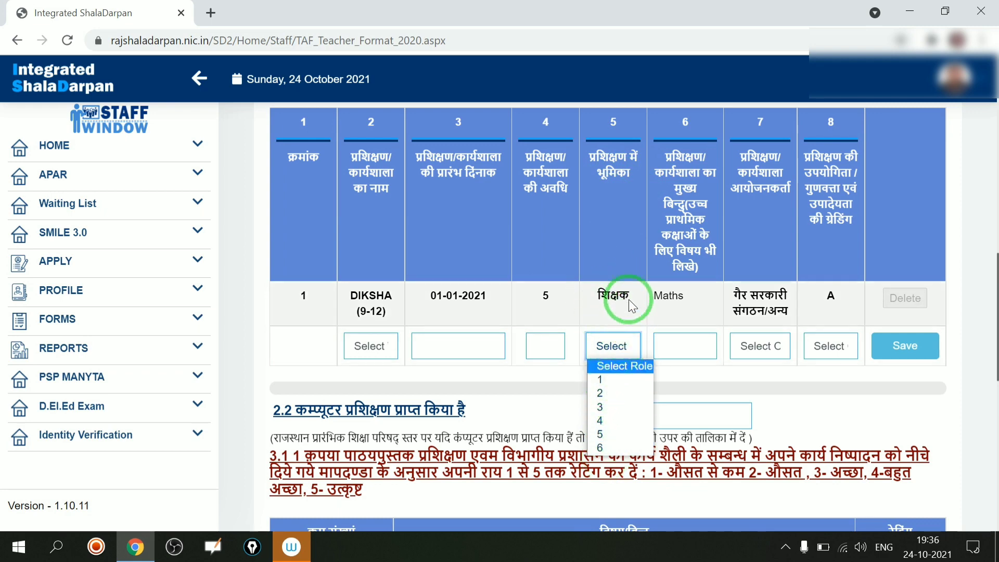
left_click(697, 344)
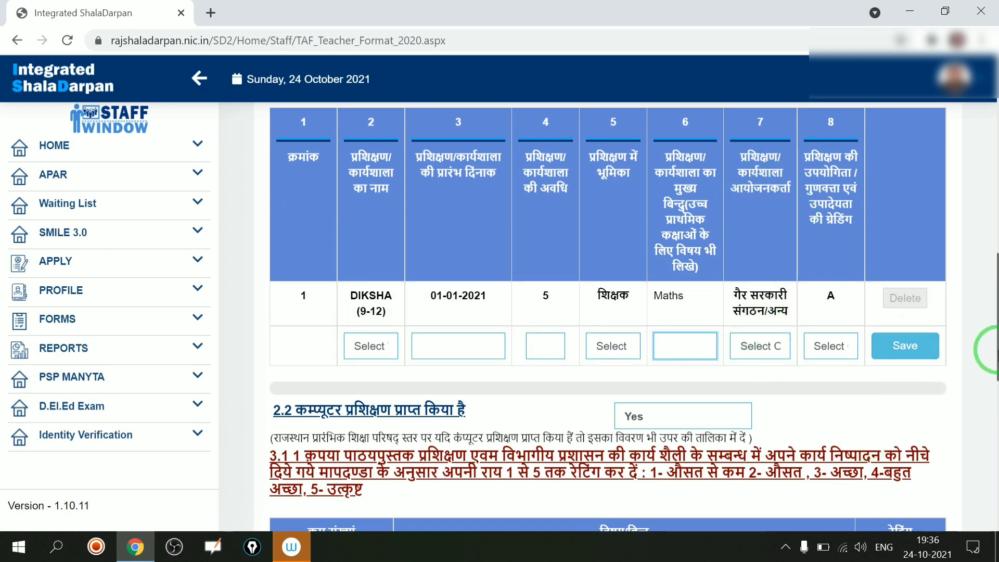
left_click_drag(996, 350, 996, 301)
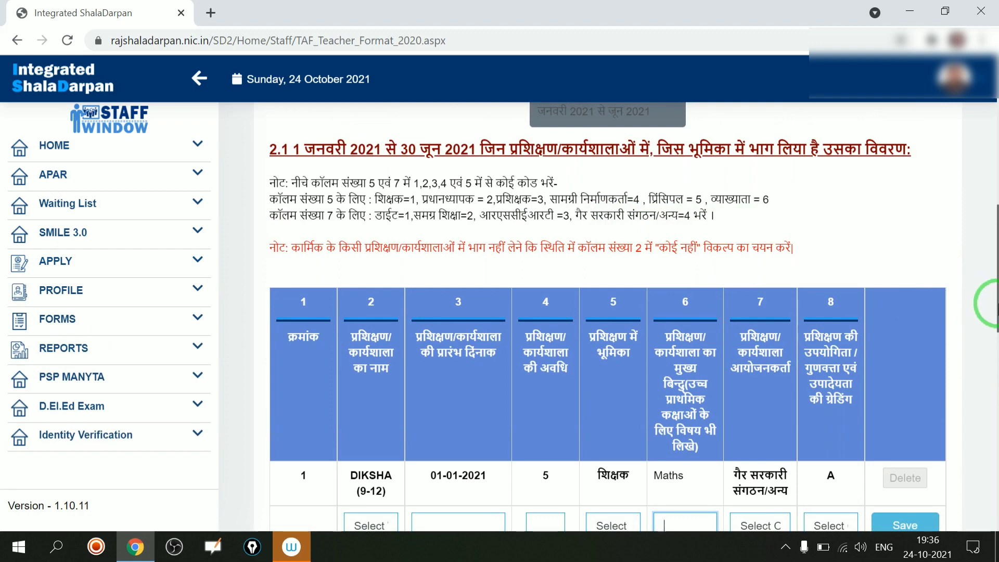
left_click_drag(996, 307, 996, 357)
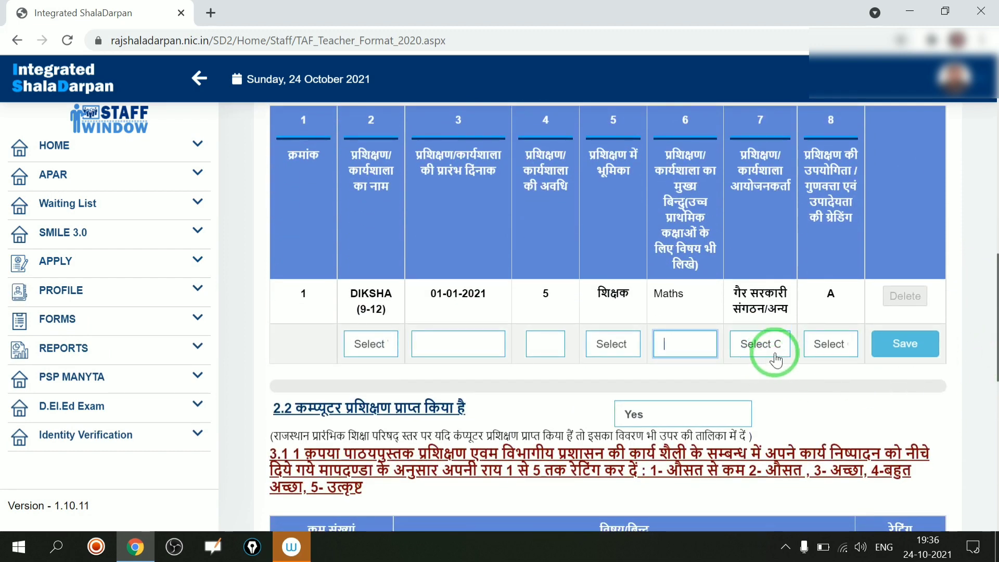
left_click(775, 358)
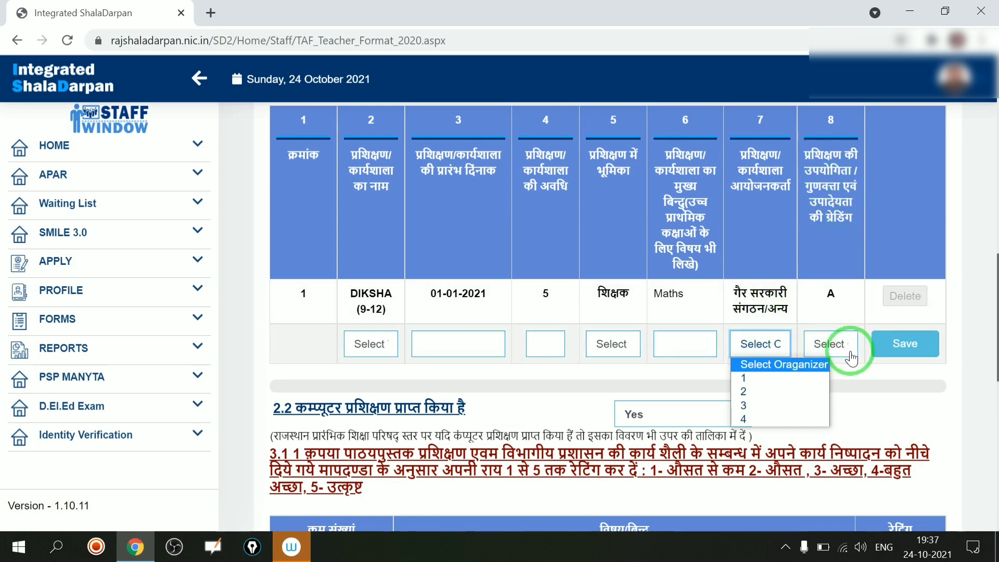
left_click(837, 344)
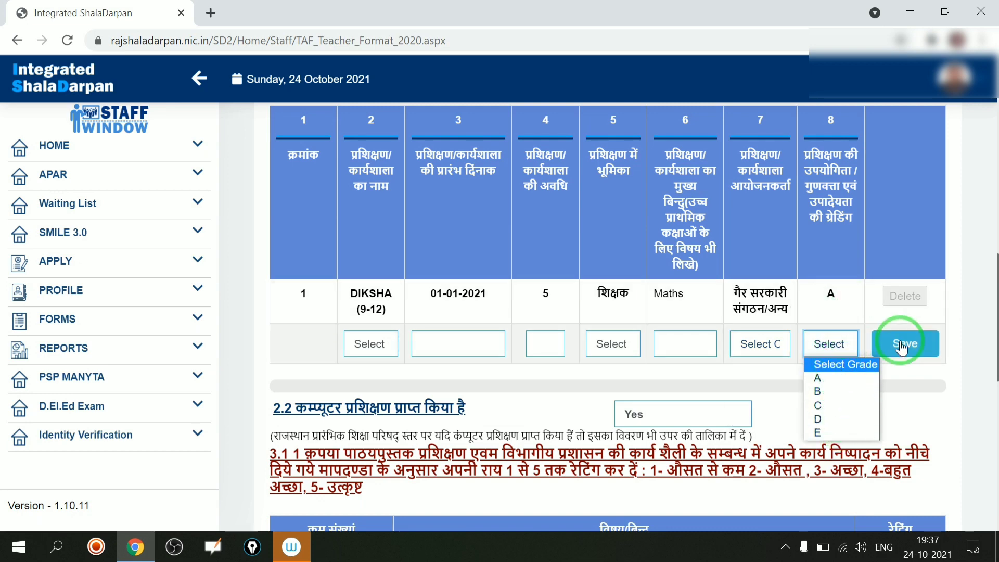
- Examine the computer training answer in section 2.2 and the ratings for textbooks, training and departmental administration in section 3.1
left_click_drag(995, 307, 994, 373)
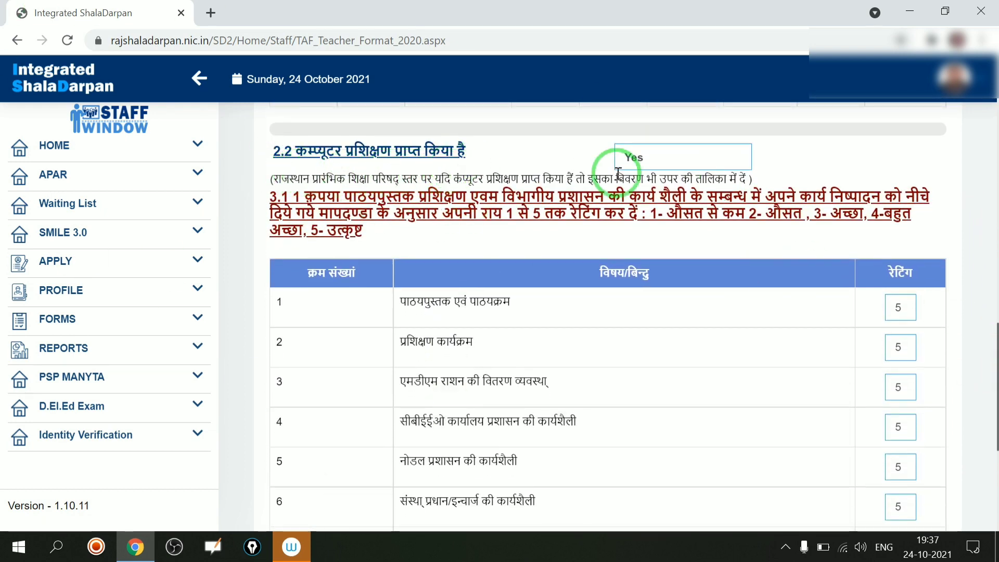
left_click(685, 166)
left_click(684, 166)
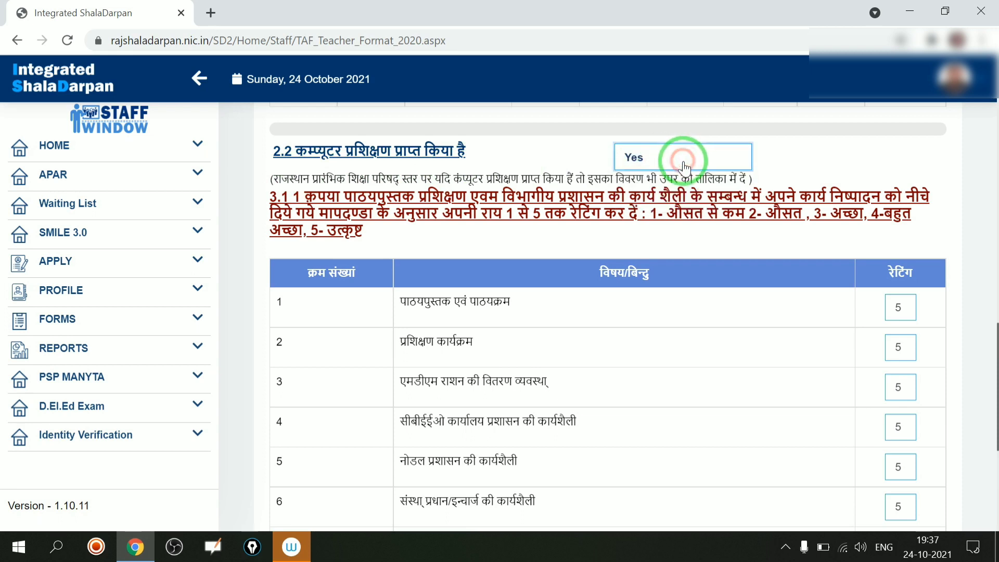
left_click(977, 288)
scroll(991, 364, "down", 3)
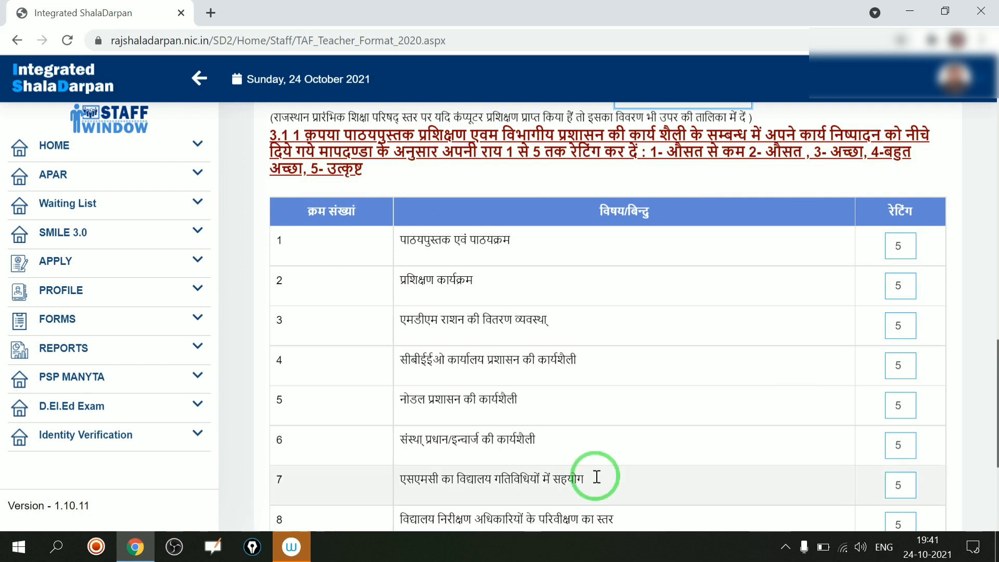
left_click_drag(994, 440, 994, 454)
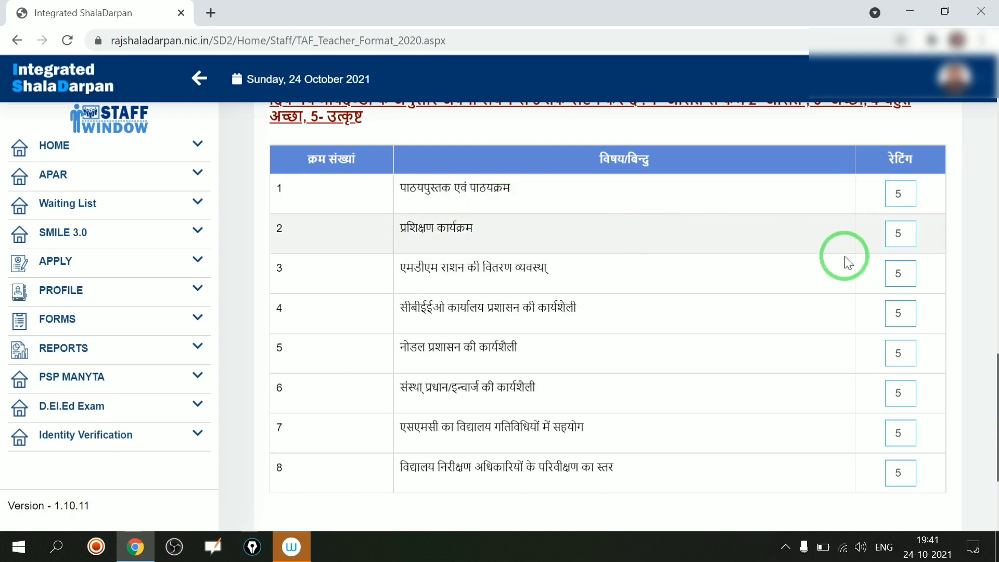
left_click_drag(994, 380, 994, 364)
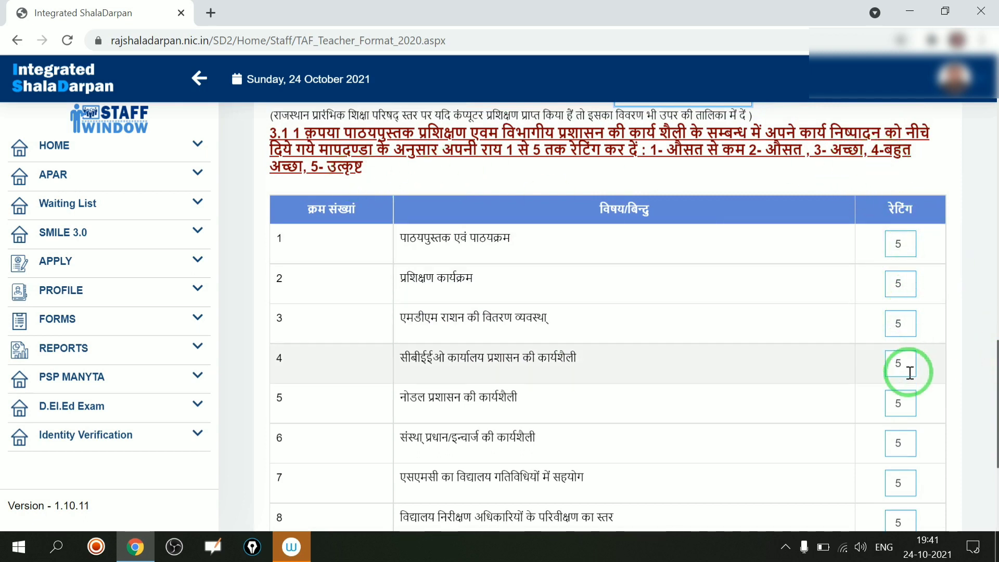
mouse_move(995, 400)
left_mouse_down()
mouse_move(995, 432)
mouse_move(995, 391)
mouse_move(992, 409)
left_mouse_up()
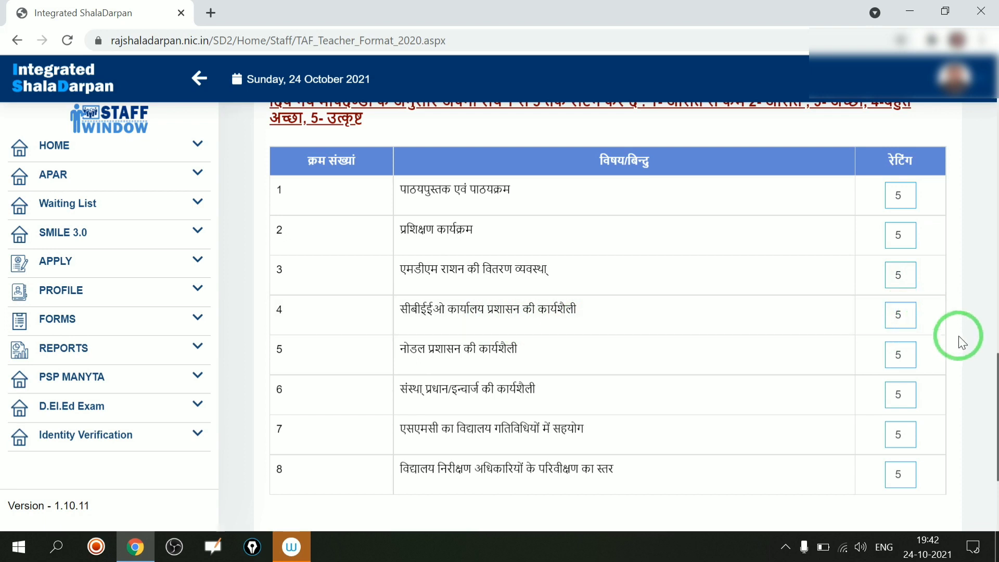
left_click_drag(997, 420, 995, 457)
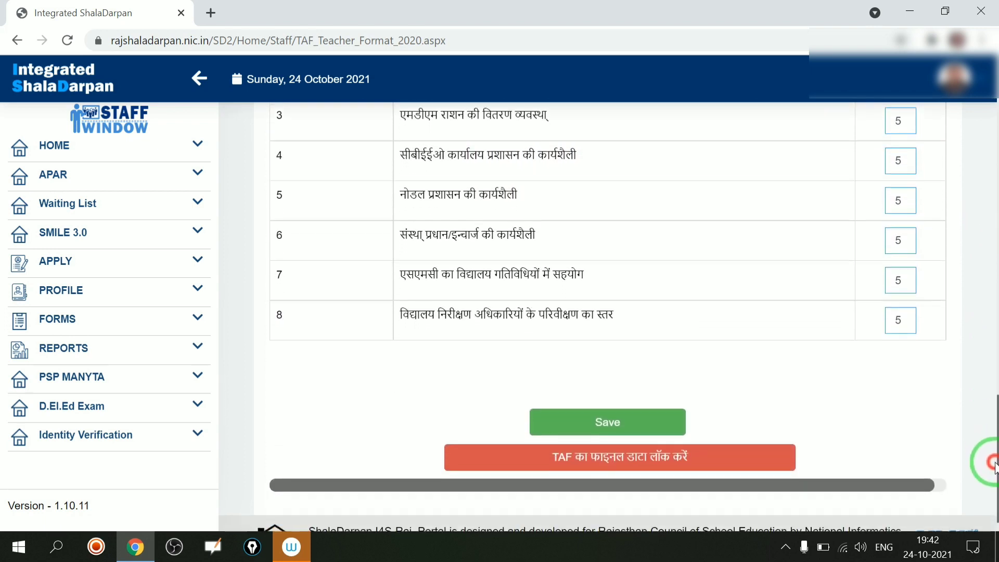
- Save the page with sections 2.1 to 3.1 and go to the final data lock option for the TAF
left_click(619, 422)
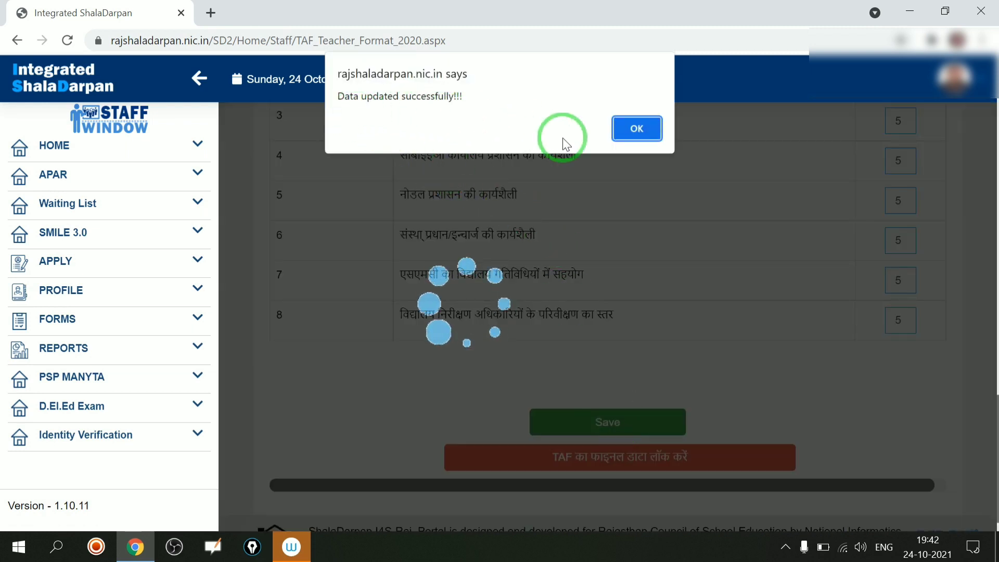
left_click(638, 129)
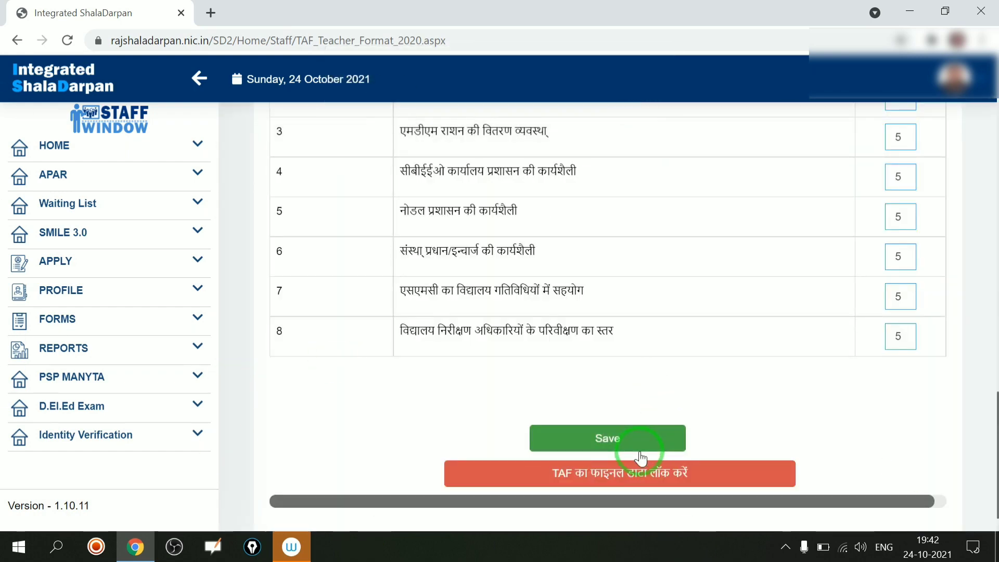
left_click_drag(992, 416, 992, 502)
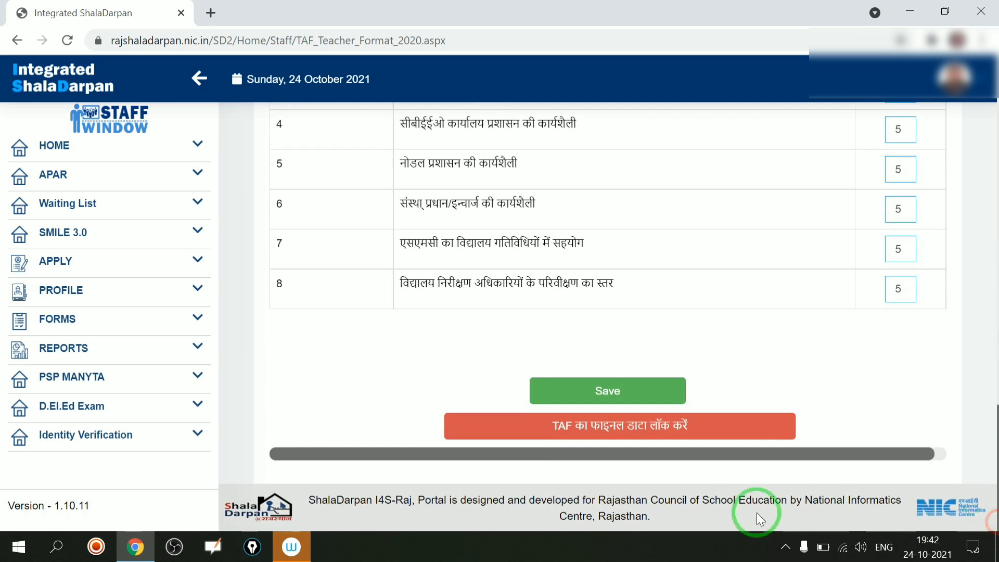